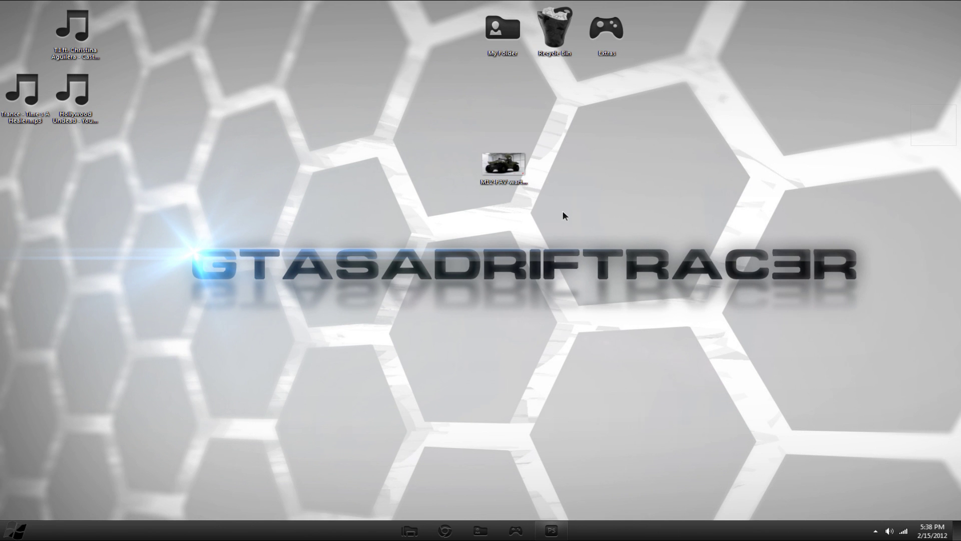
- Open M12-FAV-warthog-forza-4-1920x1080.jpg from the desktop in the photo viewer
{"action": "double_click", "coordinate": [511, 172]}
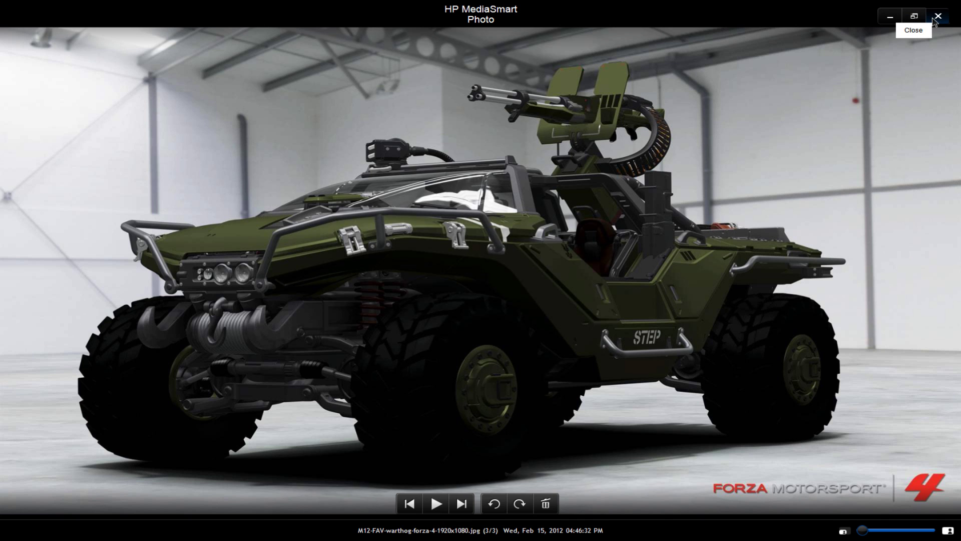
- Close the HP MediaSmart Photo viewer showing the warthog image
{"action": "left_click", "coordinate": [934, 20]}
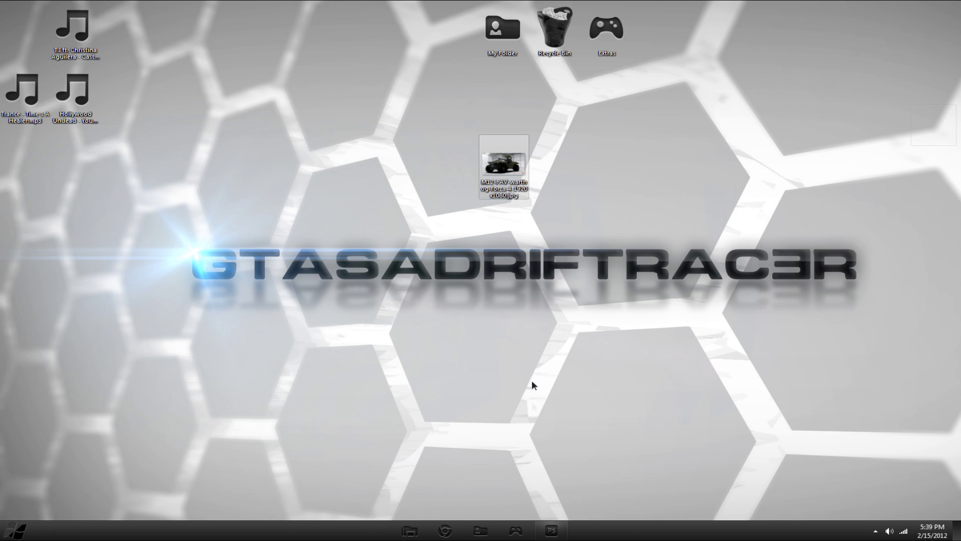
- Open M12-FAV-warthog-forza-4-1920x1080.jpg from the Desktop in Photoshop via File > Open
{"action": "left_click", "coordinate": [560, 528]}
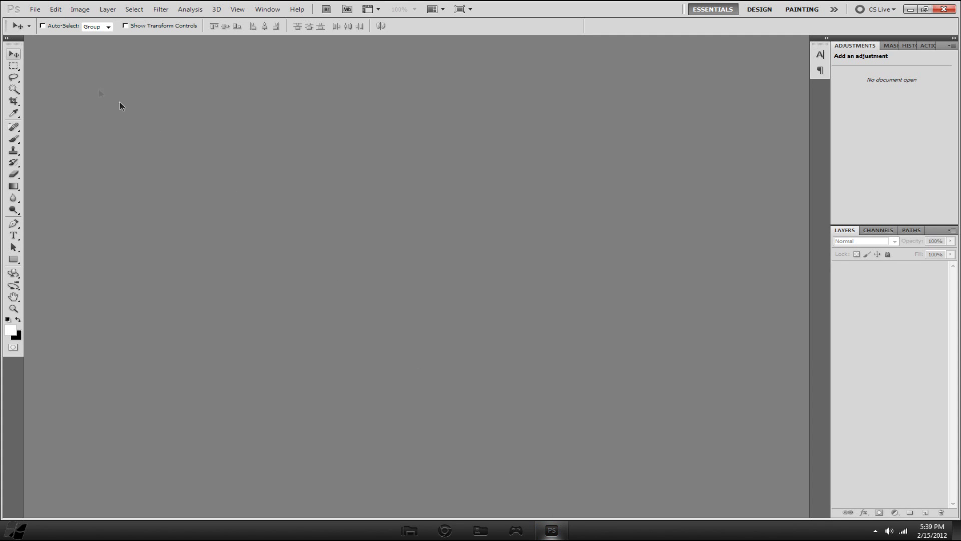
{"action": "left_click", "coordinate": [34, 9]}
{"action": "left_click", "coordinate": [40, 29]}
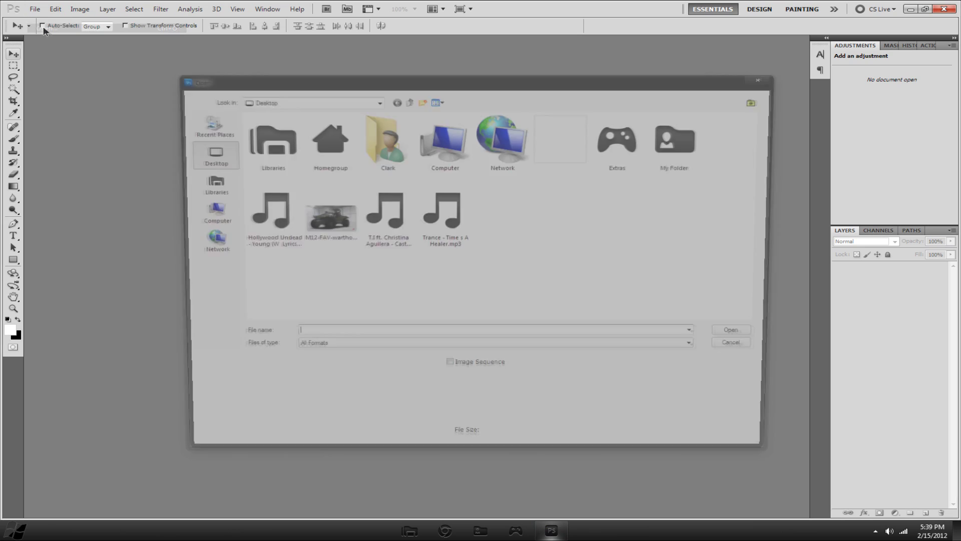
{"action": "double_click", "coordinate": [335, 225]}
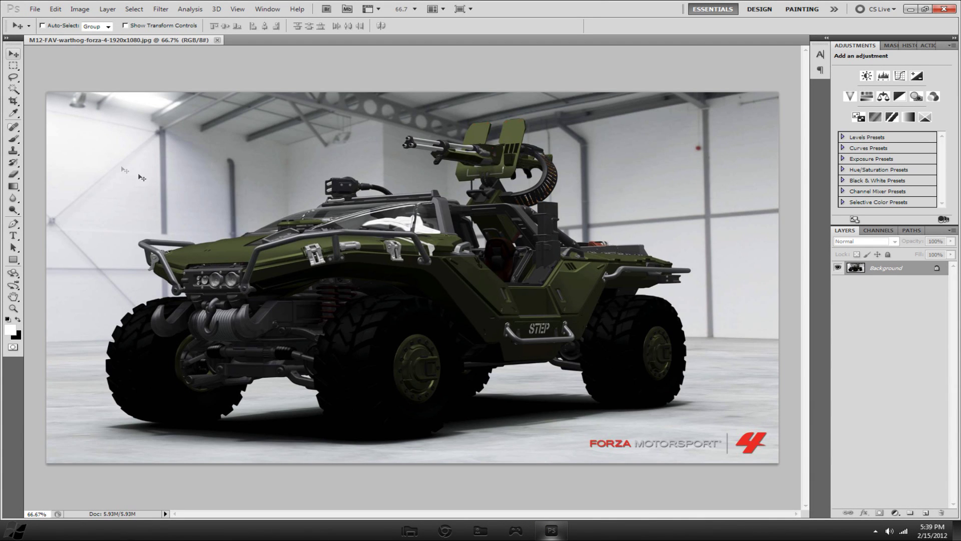
- Paint over the Forza logo with the Content-Aware Spot Healing Brush, then undo with Ctrl+Z
{"action": "left_click", "coordinate": [12, 127]}
{"action": "left_click", "coordinate": [12, 127]}
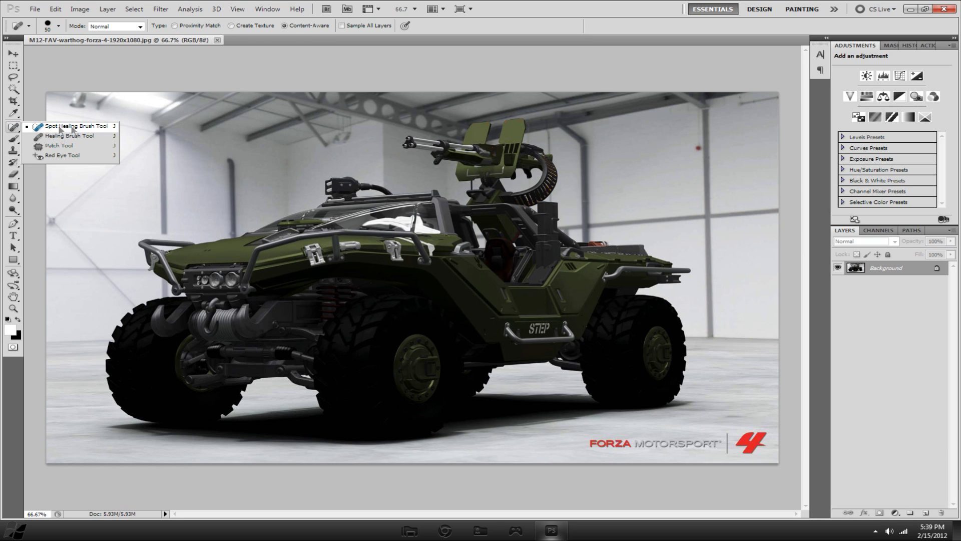
{"action": "left_click", "coordinate": [12, 76]}
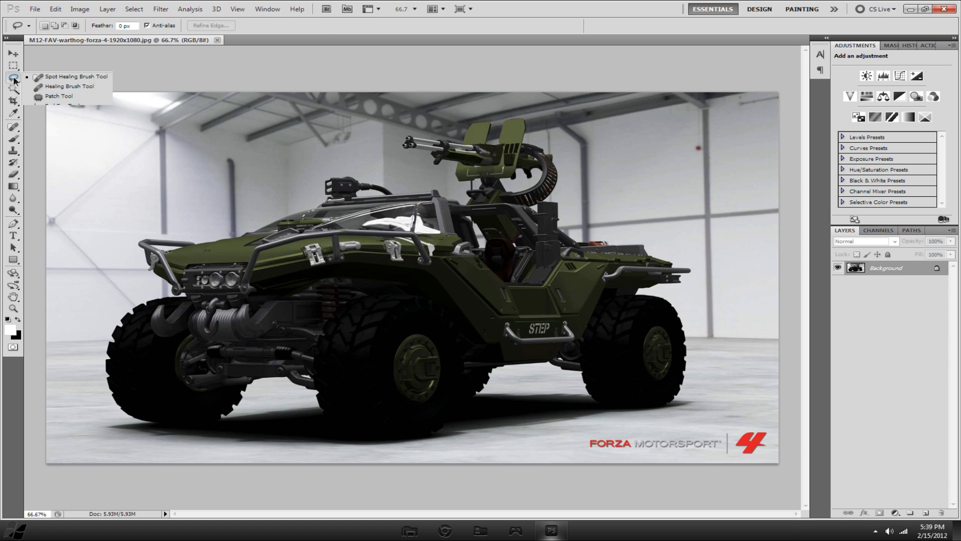
{"action": "left_click", "coordinate": [37, 87]}
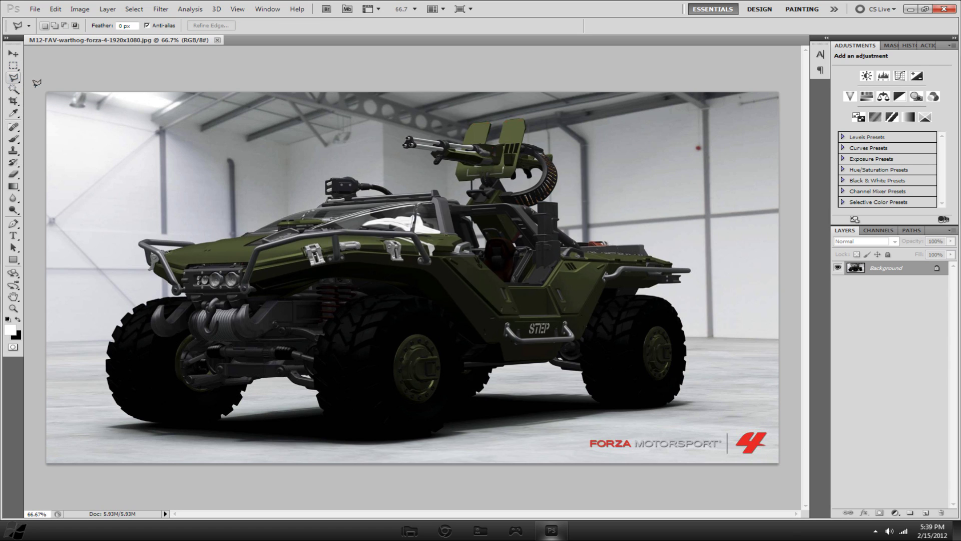
{"action": "left_click", "coordinate": [14, 128]}
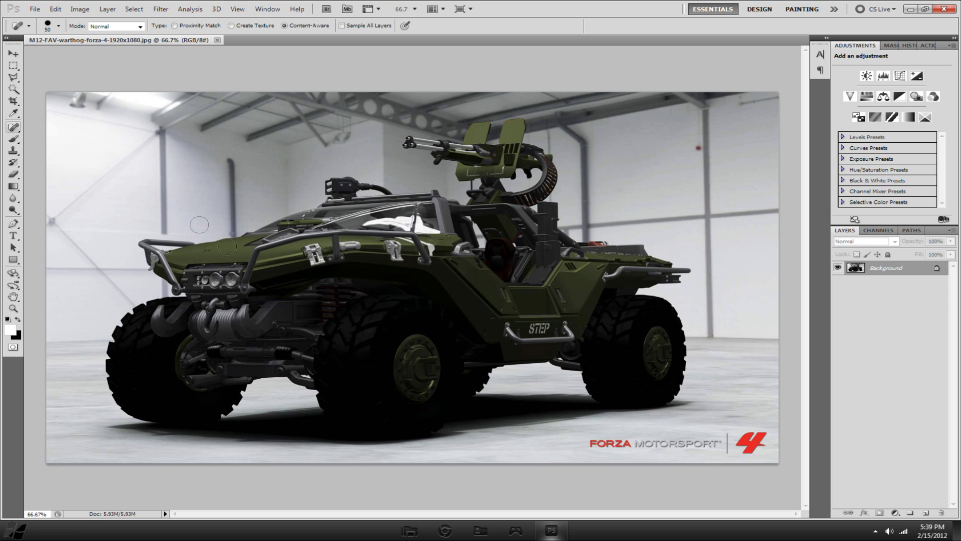
{"action": "left_click", "coordinate": [13, 127]}
{"action": "left_click", "coordinate": [37, 129]}
{"action": "mouse_move", "coordinate": [592, 442]}
{"action": "left_mouse_down"}
{"action": "mouse_move", "coordinate": [725, 438]}
{"action": "mouse_move", "coordinate": [734, 453]}
{"action": "mouse_move", "coordinate": [756, 447]}
{"action": "mouse_move", "coordinate": [761, 434]}
{"action": "mouse_move", "coordinate": [728, 442]}
{"action": "left_mouse_up"}
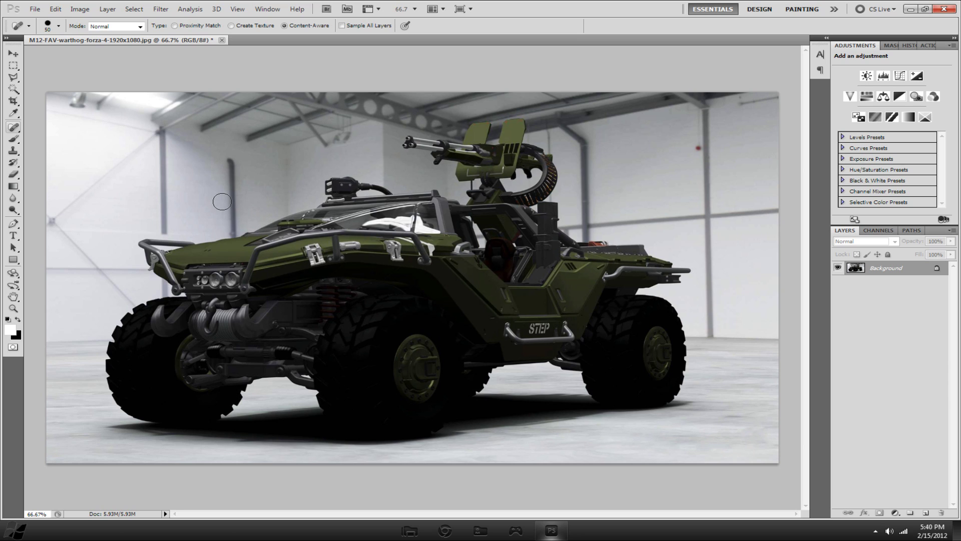
{"action": "key", "text": "ctrl+z"}
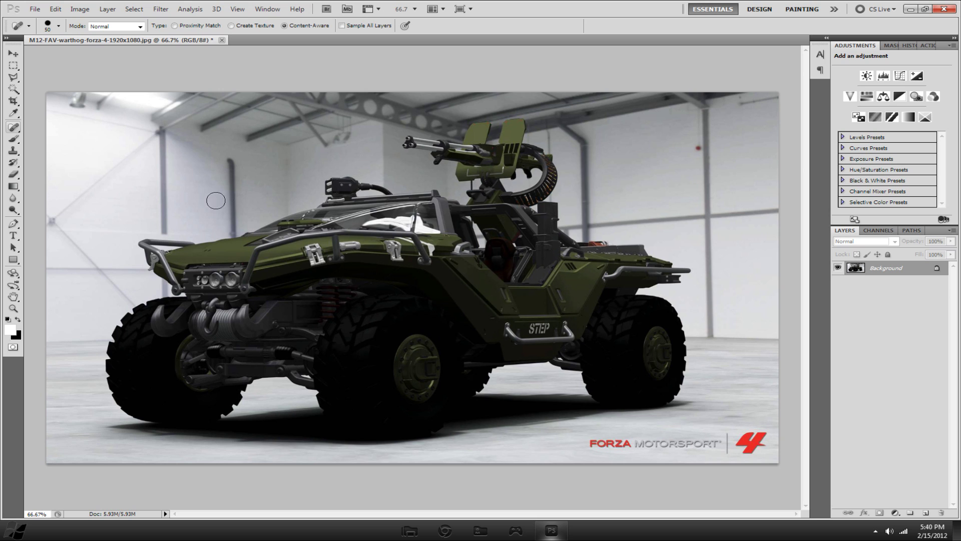
- Draw a three-corner Polygonal Lasso selection around the bottom-right Forza Motorsport 4 logo
{"action": "left_click", "coordinate": [56, 9]}
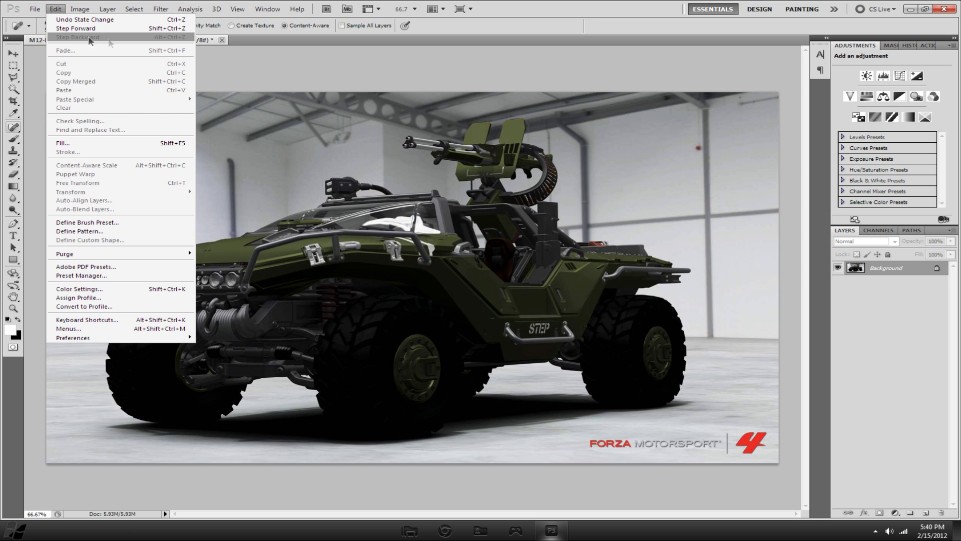
{"action": "left_click", "coordinate": [55, 9]}
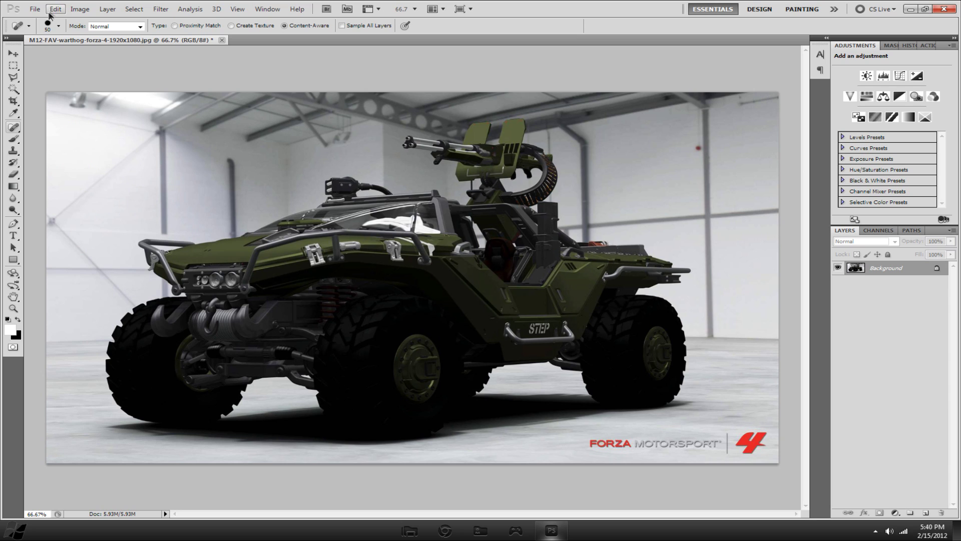
{"action": "left_click", "coordinate": [12, 78]}
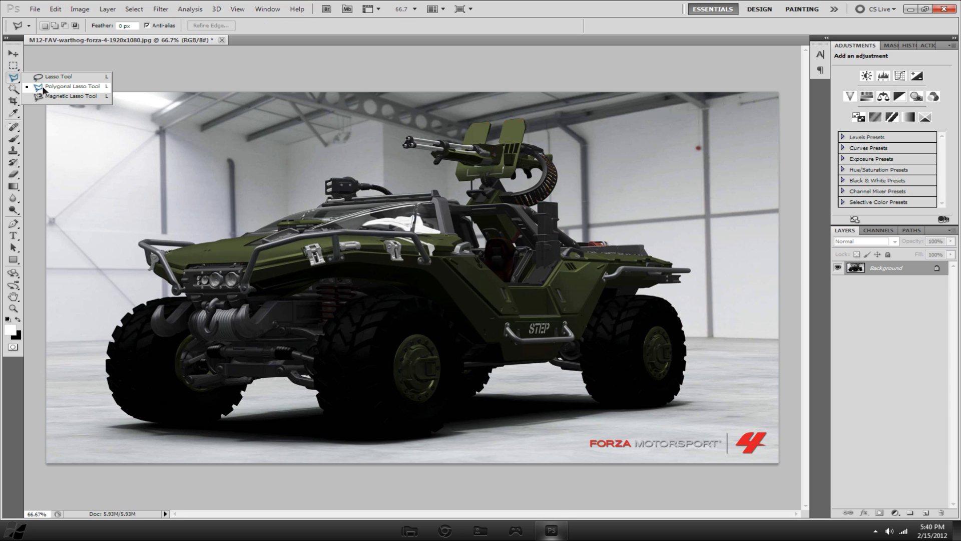
{"action": "left_click", "coordinate": [44, 84]}
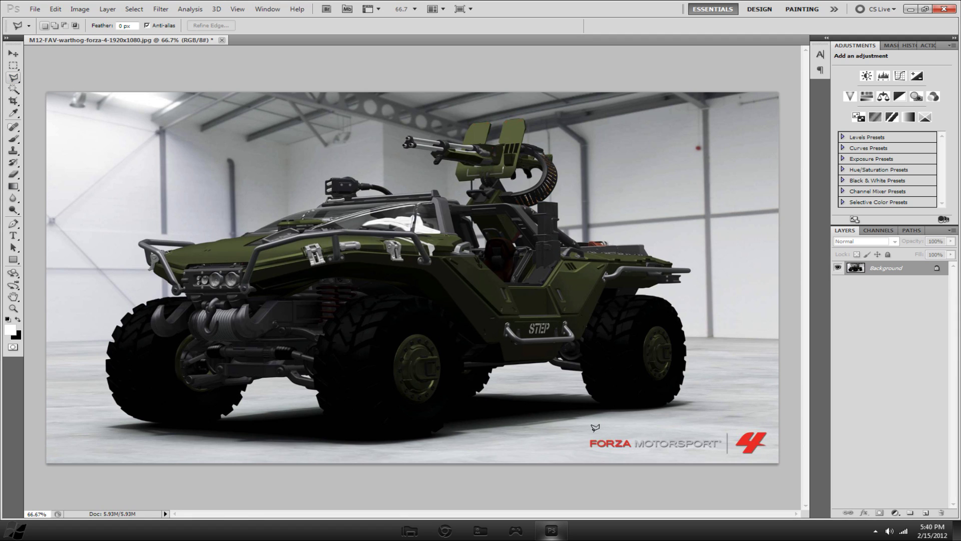
{"action": "left_click", "coordinate": [588, 458]}
{"action": "left_click", "coordinate": [773, 454]}
{"action": "left_click", "coordinate": [585, 429]}
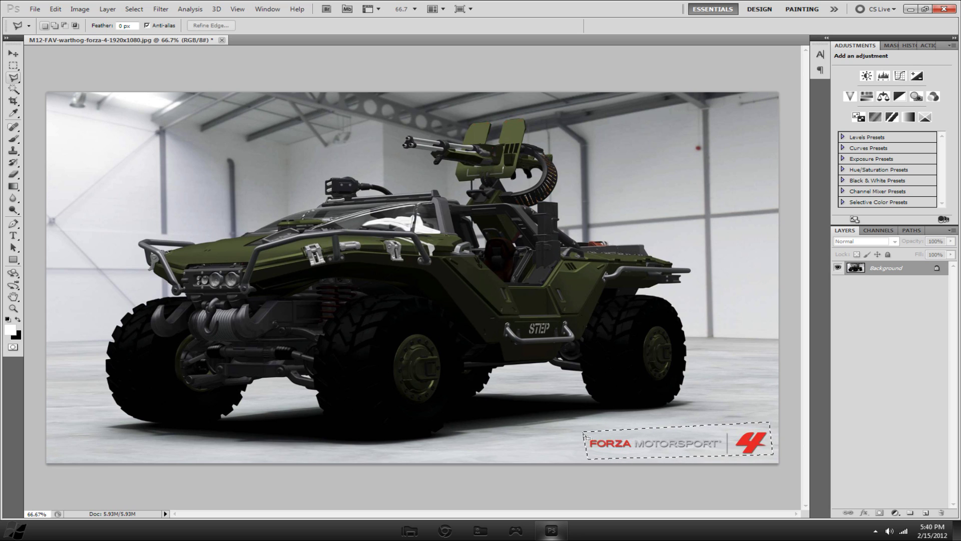
- Fill the logo selection using Content-Aware in the Fill dialog, then deselect with Ctrl+D
{"action": "right_click", "coordinate": [637, 437]}
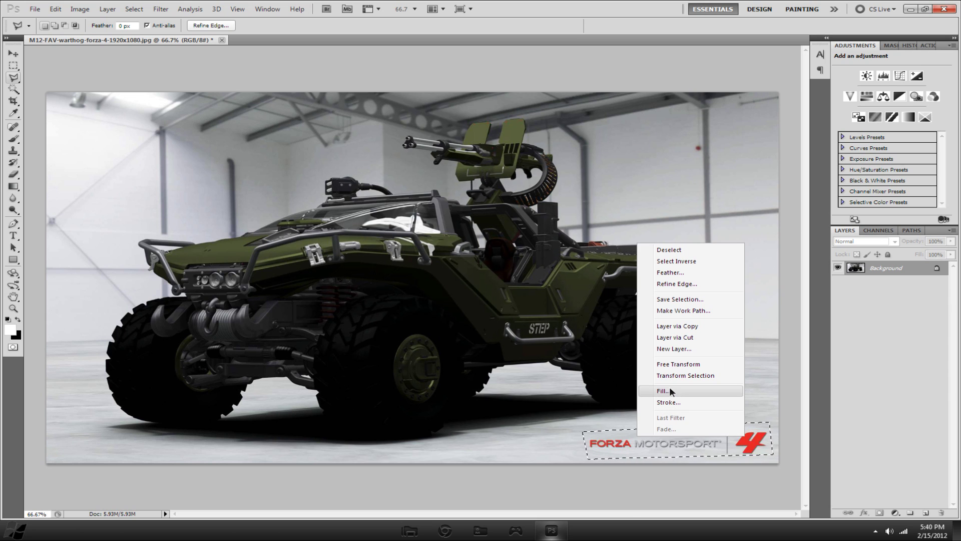
{"action": "left_click", "coordinate": [664, 390]}
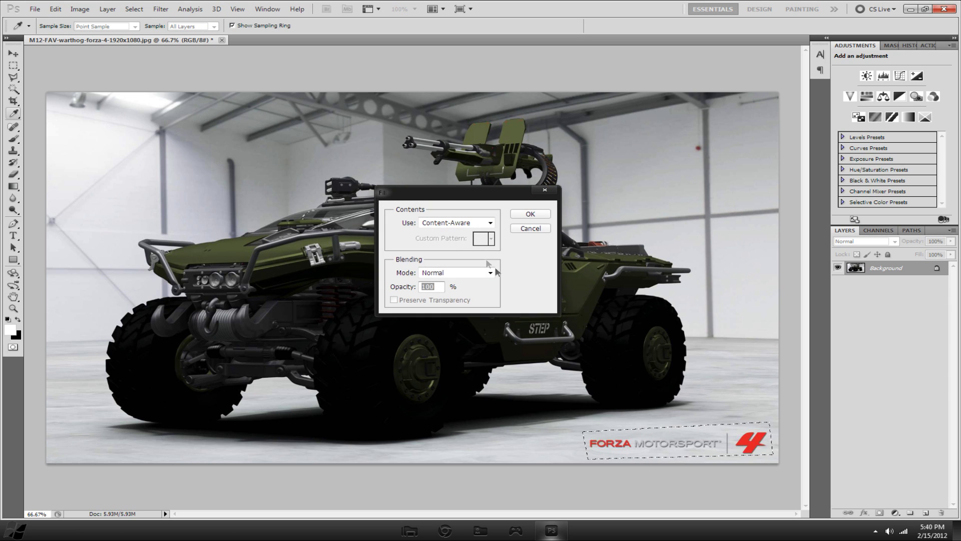
{"action": "left_click_drag", "start_coordinate": [424, 195], "coordinate": [388, 196]}
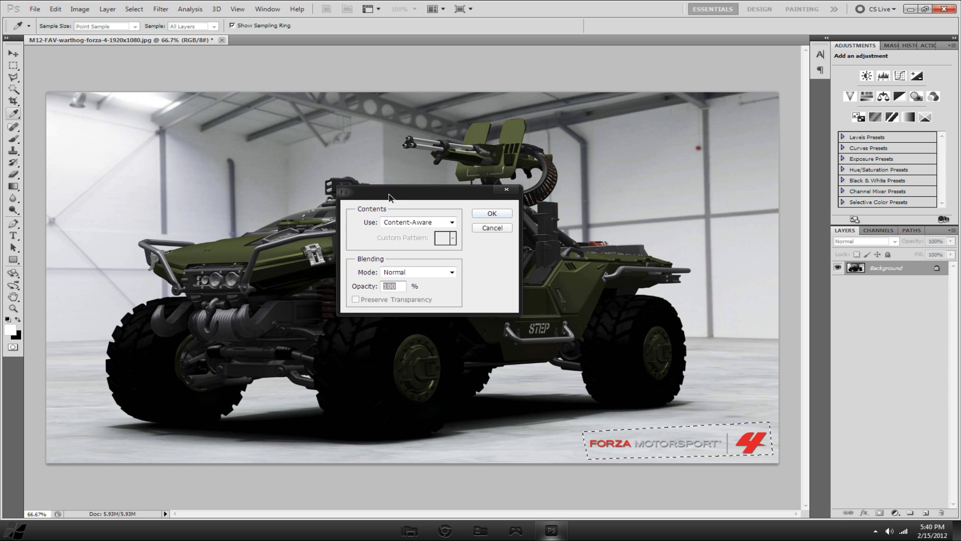
{"action": "left_click", "coordinate": [395, 222]}
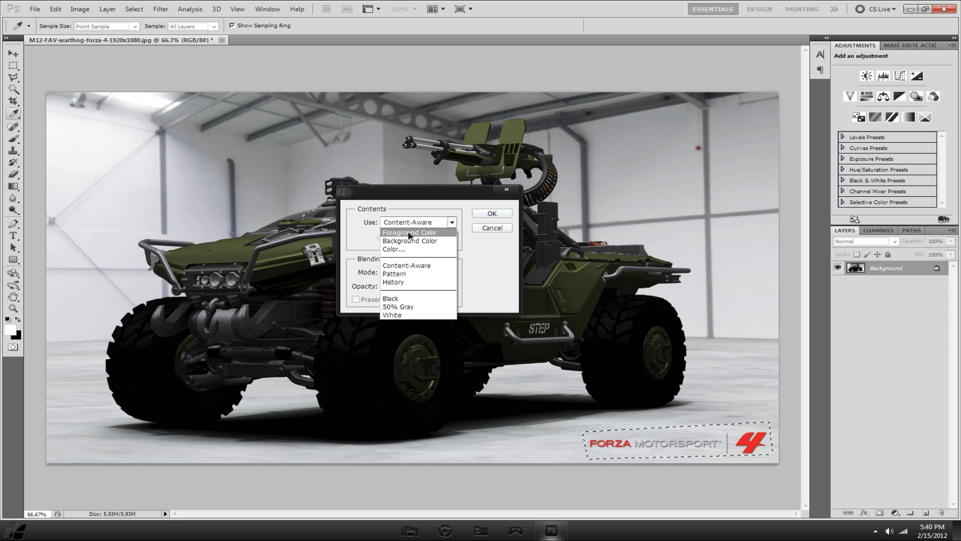
{"action": "left_click", "coordinate": [409, 264]}
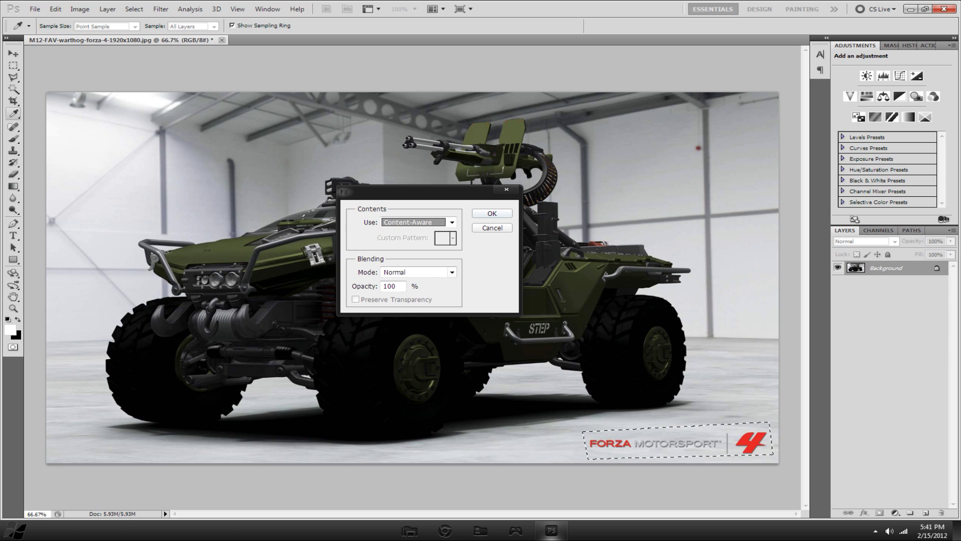
{"action": "left_click", "coordinate": [486, 214]}
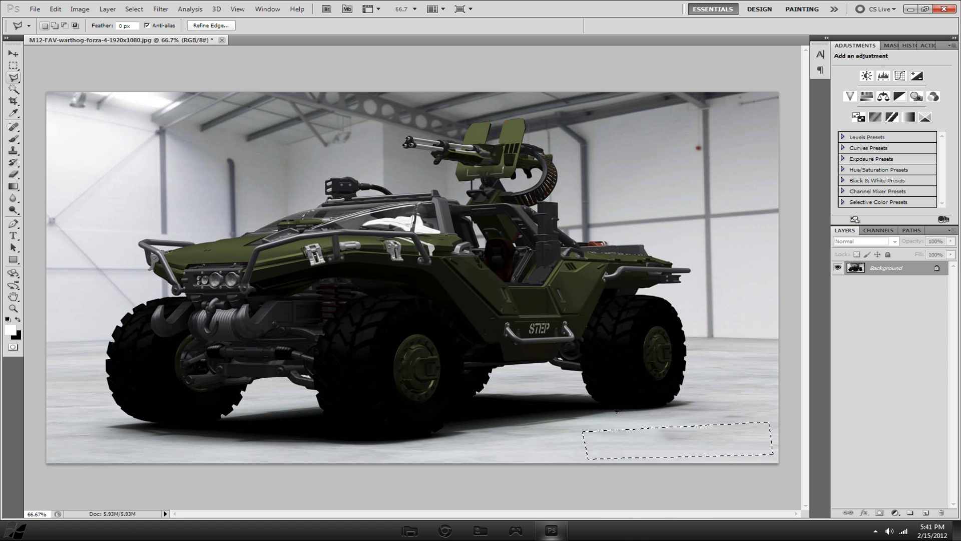
{"action": "key", "text": "ctrl+d"}
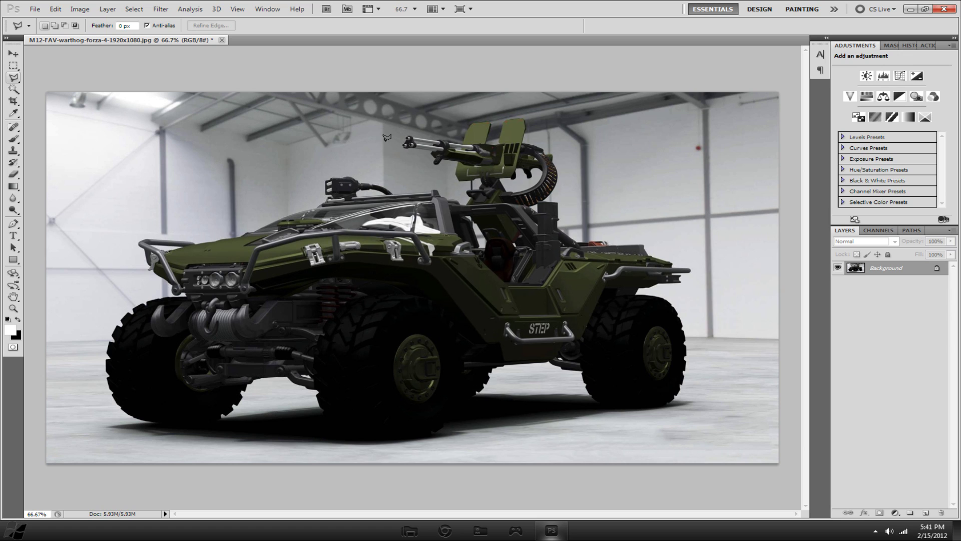
- Draw a four-corner Polygonal Lasso selection around the warthog's mounted turret gun
{"action": "left_click", "coordinate": [398, 131]}
{"action": "left_click", "coordinate": [389, 184]}
{"action": "left_click", "coordinate": [576, 193]}
{"action": "left_click", "coordinate": [400, 116]}
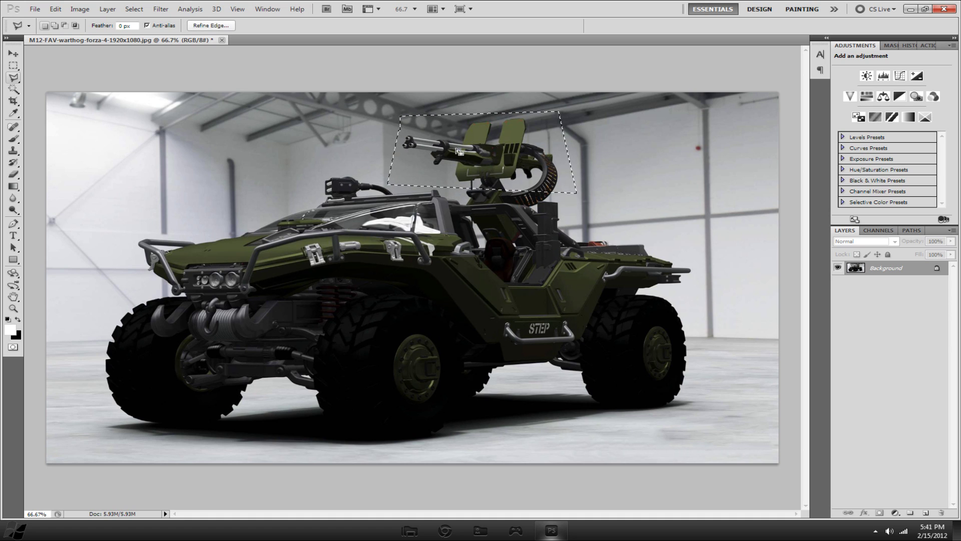
- Content-Aware fill the gun selection through the right-click Fill dialog
{"action": "right_click", "coordinate": [547, 178]}
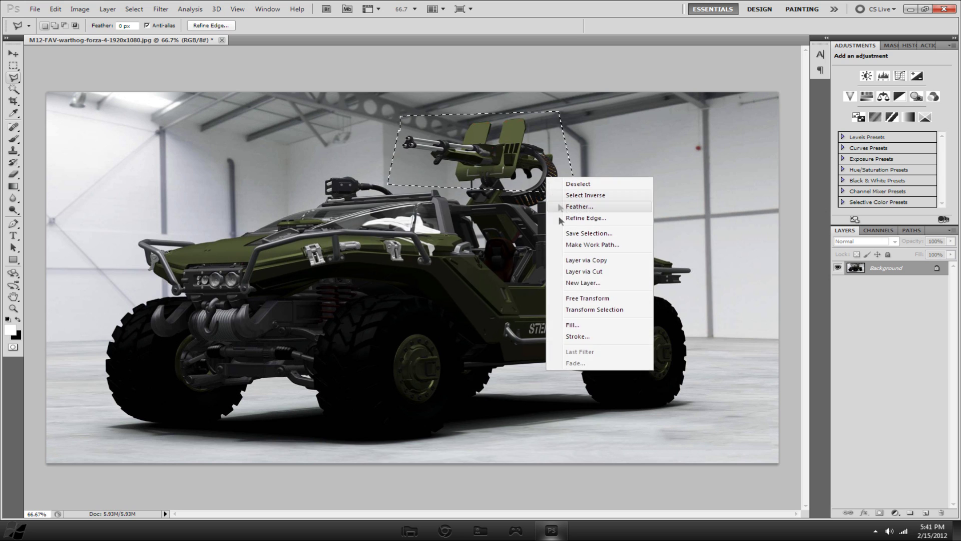
{"action": "left_click", "coordinate": [581, 325]}
{"action": "left_click", "coordinate": [495, 214]}
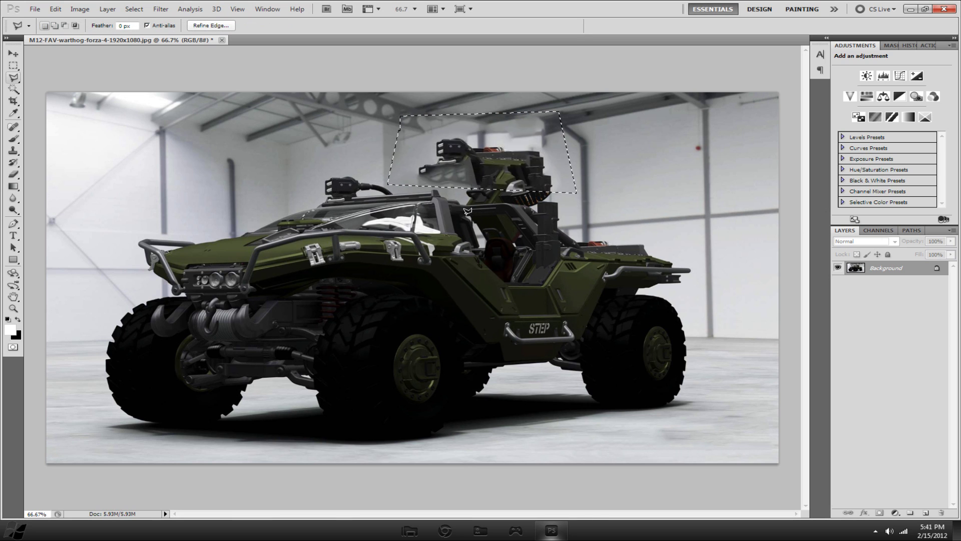
- Deselect, step back with Ctrl+Alt+Z to restore the turret gun, and deselect again
{"action": "key", "text": "ctrl+d"}
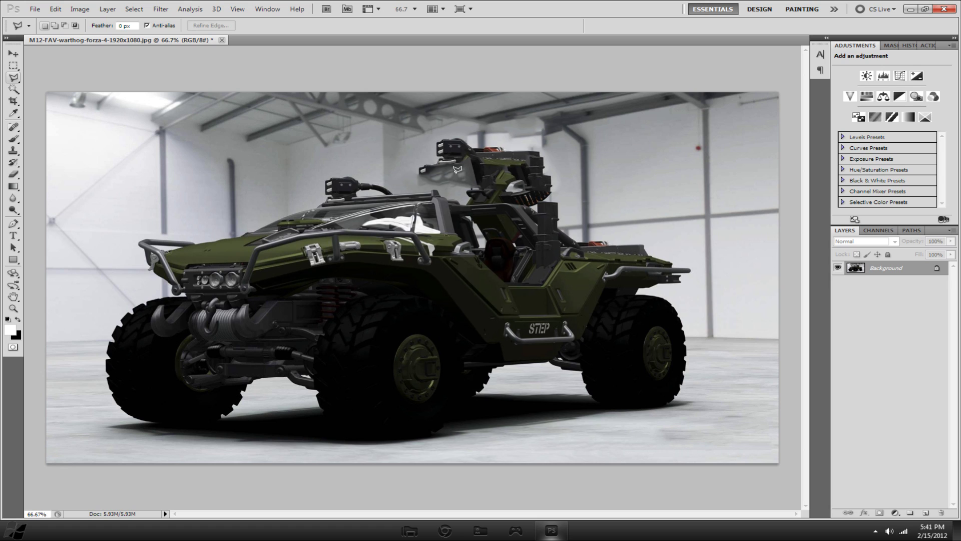
{"action": "key", "text": "ctrl+alt+z"}
{"action": "key", "text": "ctrl+alt+z"}
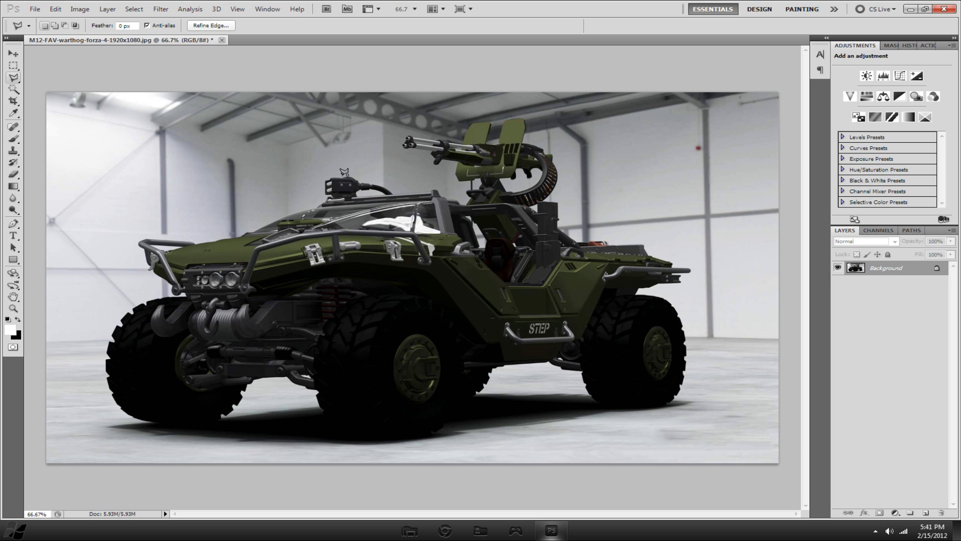
{"action": "key", "text": "ctrl+d"}
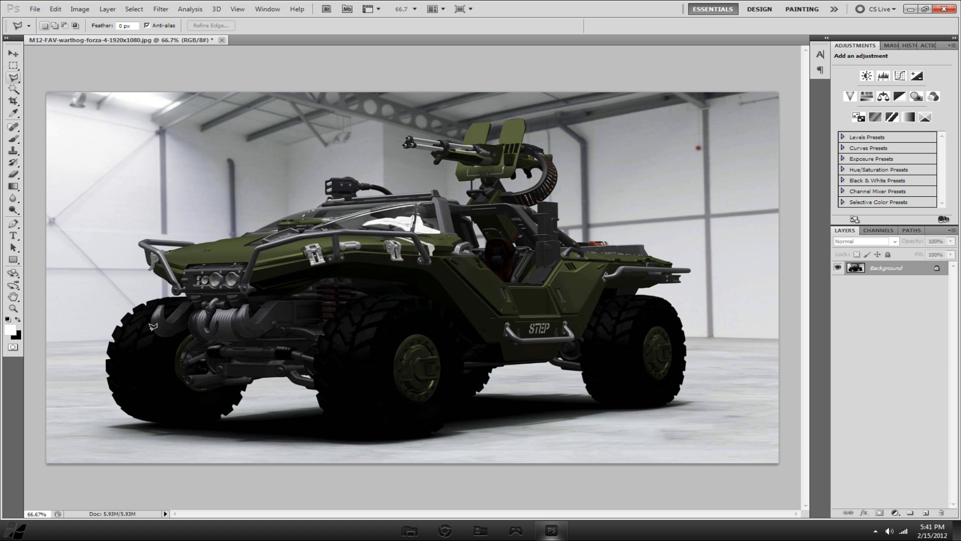